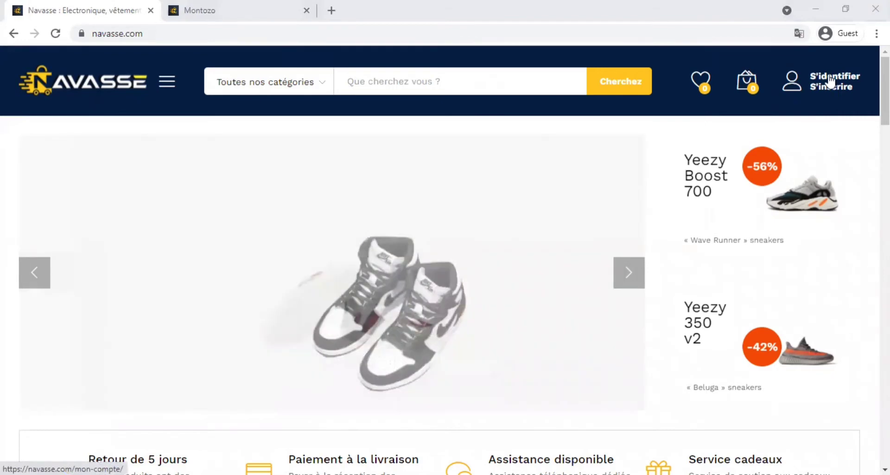
Step: Open the Mon compte sign-in page from the S'identifier / S'inscrire header link
{"action": "left_click", "coordinate": [823, 83]}
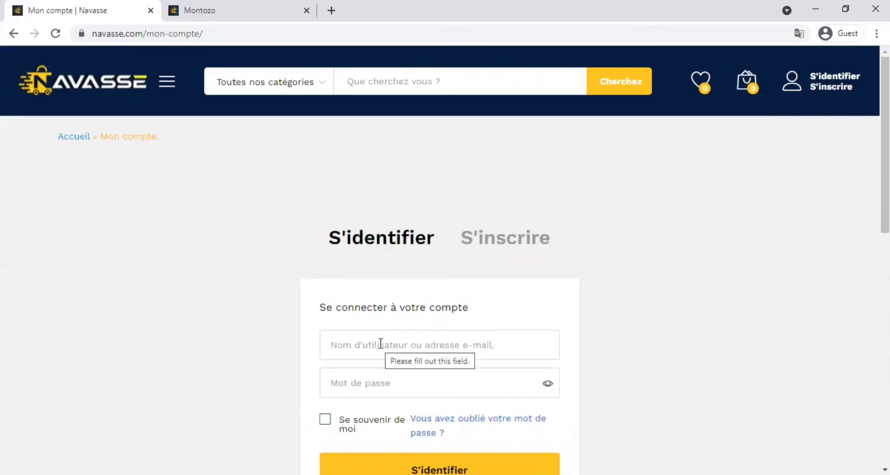
Step: Sign in to the vendor account by entering its username and password
{"action": "left_click", "coordinate": [380, 343]}
{"action": "type", "text": "test"}
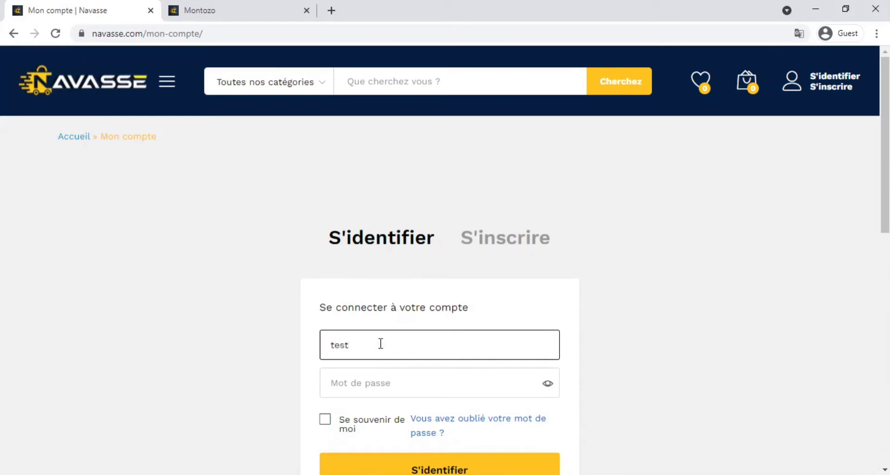
{"action": "left_click", "coordinate": [442, 383]}
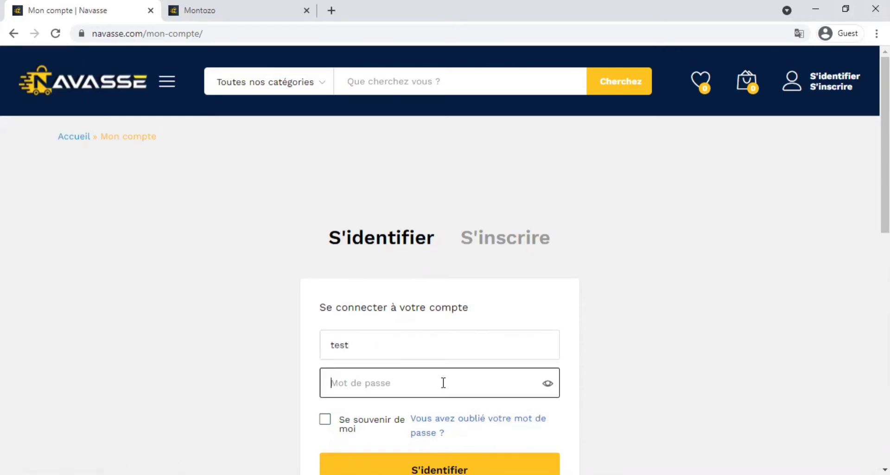
{"action": "type", "text": "•••••••••••"}
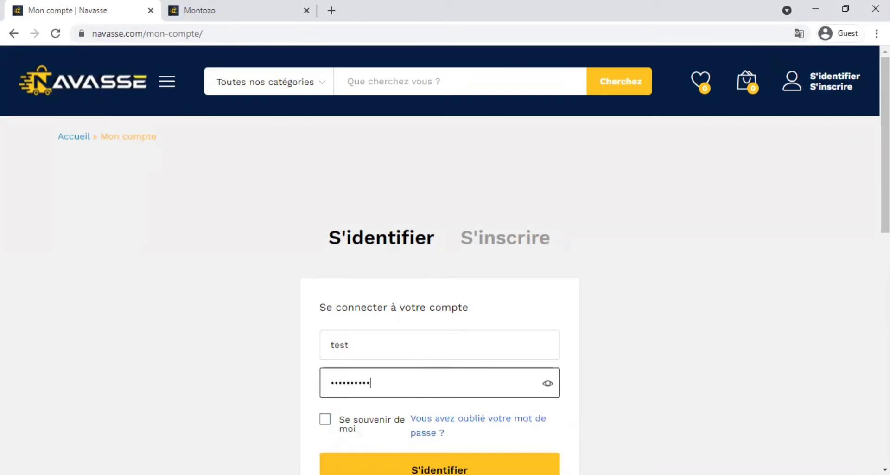
{"action": "key", "text": "Return"}
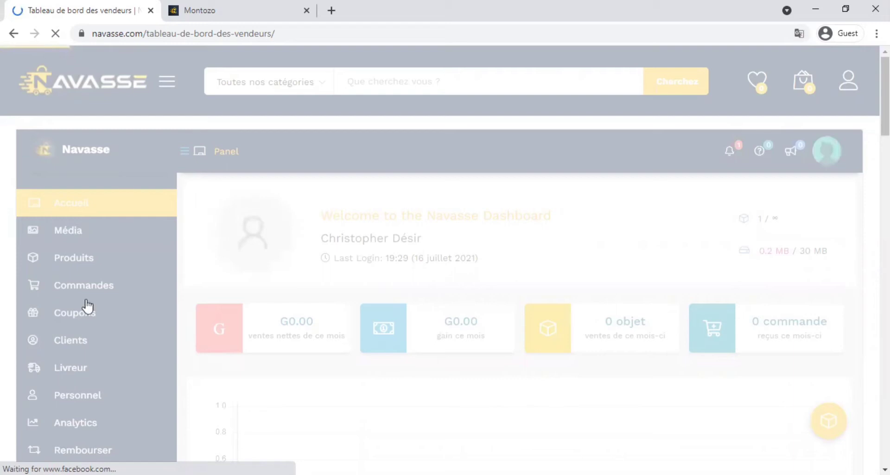
Step: Scroll the dashboard sidebar down to Réglages and open the store settings
{"action": "scroll", "coordinate": [67, 342], "scroll_direction": "down", "scroll_amount": 1}
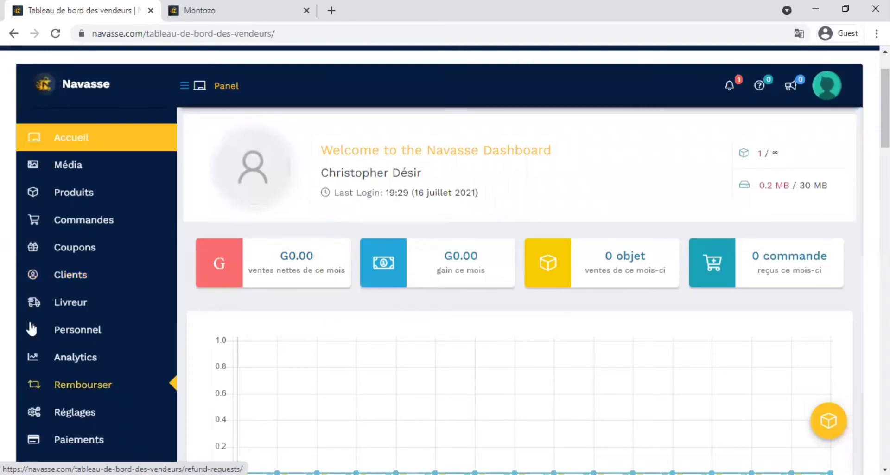
{"action": "scroll", "coordinate": [71, 274], "scroll_direction": "down", "scroll_amount": 2}
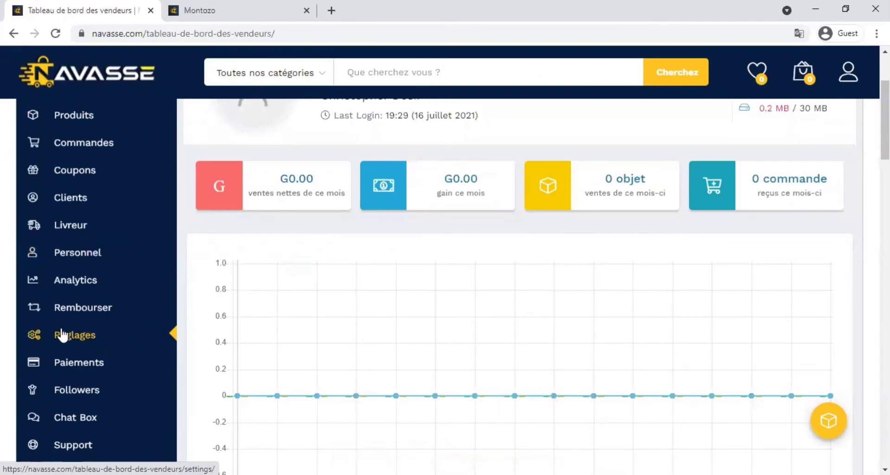
{"action": "mouse_move", "coordinate": [77, 180]}
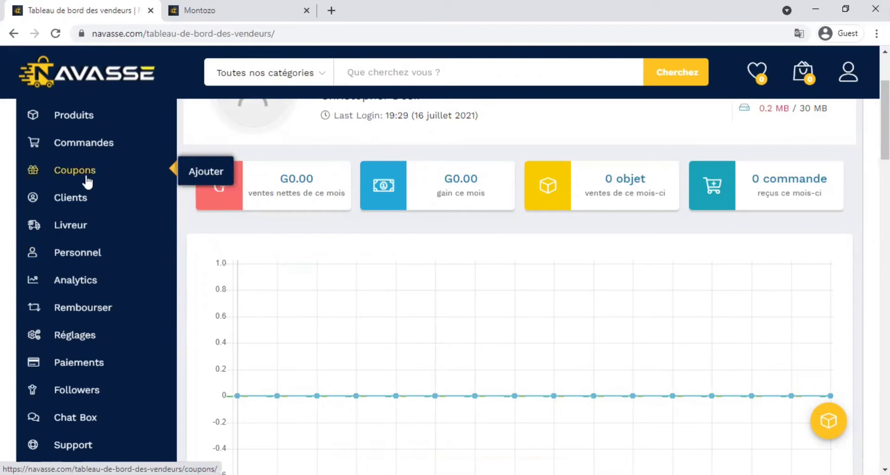
{"action": "left_click", "coordinate": [64, 339]}
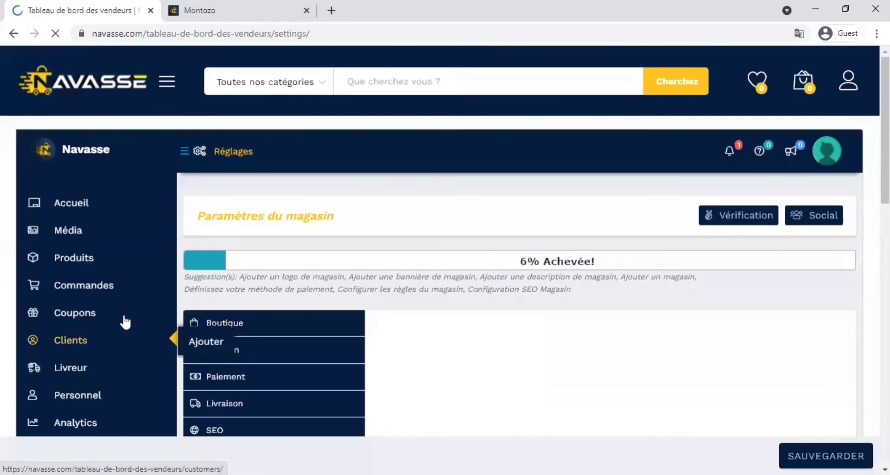
Step: Scroll the Boutique settings down to the empty Store Brand Setup section
{"action": "scroll", "coordinate": [350, 292], "scroll_direction": "down", "scroll_amount": 1}
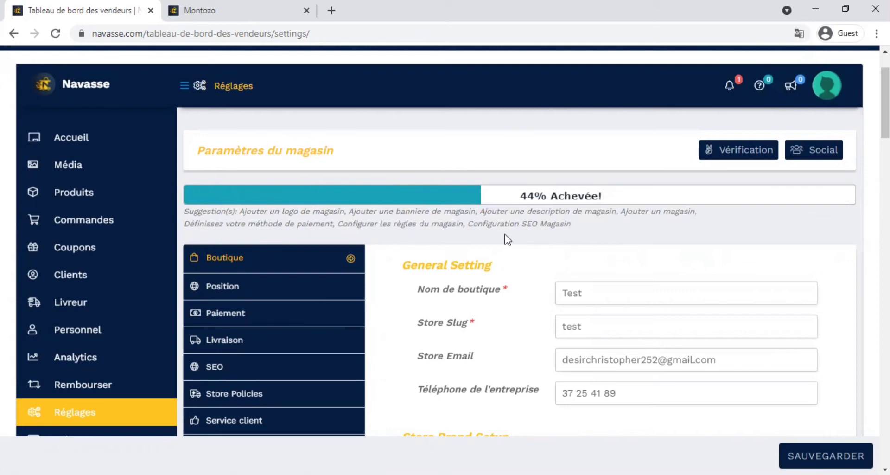
{"action": "scroll", "coordinate": [502, 236], "scroll_direction": "down", "scroll_amount": 1}
{"action": "scroll", "coordinate": [502, 236], "scroll_direction": "down", "scroll_amount": 3}
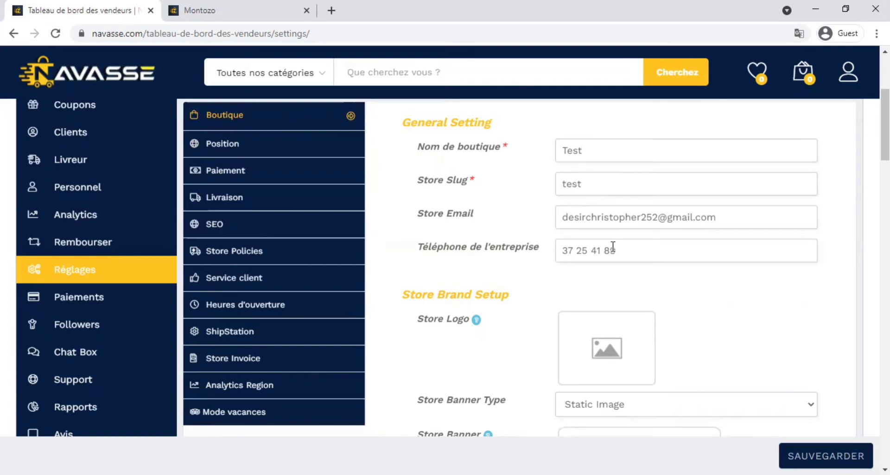
{"action": "scroll", "coordinate": [472, 302], "scroll_direction": "down", "scroll_amount": 3}
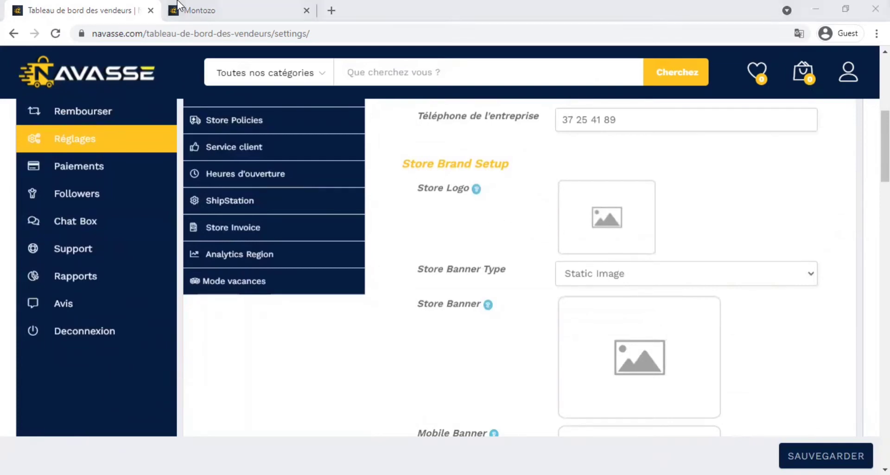
Step: Browse the Montozo storefront tab's banner, logo and product grid as an example
{"action": "left_click", "coordinate": [221, 19]}
{"action": "scroll", "coordinate": [315, 248], "scroll_direction": "up", "scroll_amount": 4}
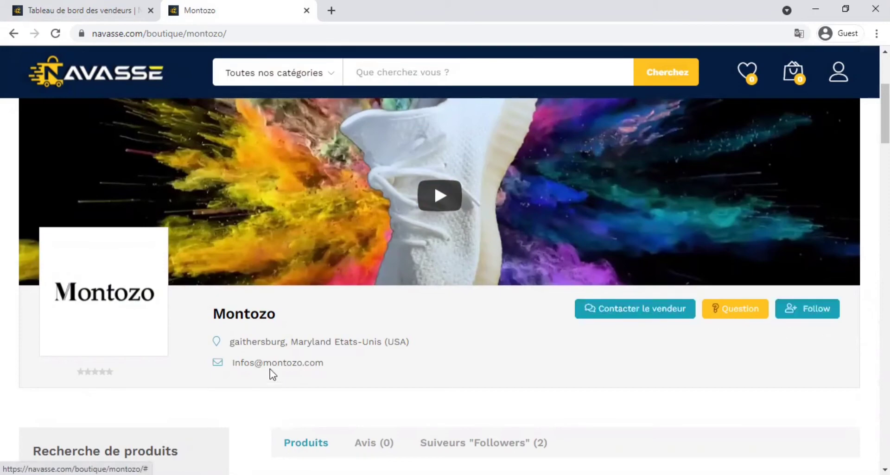
{"action": "scroll", "coordinate": [270, 371], "scroll_direction": "down", "scroll_amount": 5}
{"action": "scroll", "coordinate": [58, 285], "scroll_direction": "down", "scroll_amount": 1}
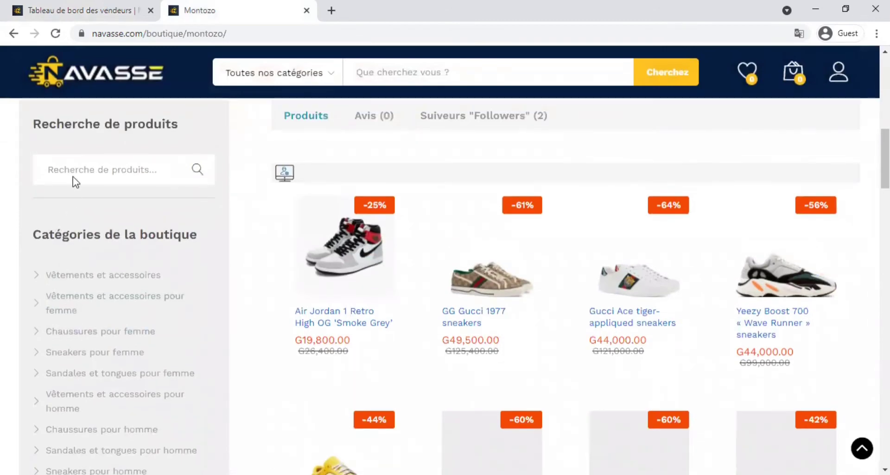
{"action": "scroll", "coordinate": [125, 244], "scroll_direction": "down", "scroll_amount": 2}
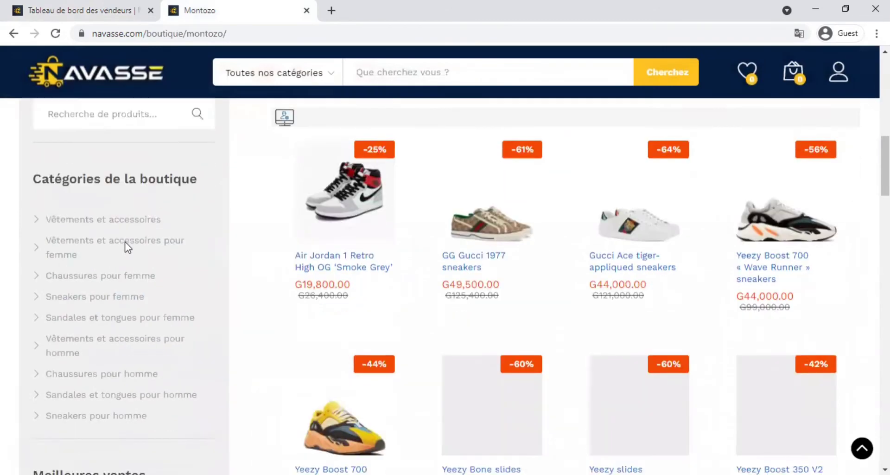
{"action": "scroll", "coordinate": [87, 194], "scroll_direction": "down", "scroll_amount": 5}
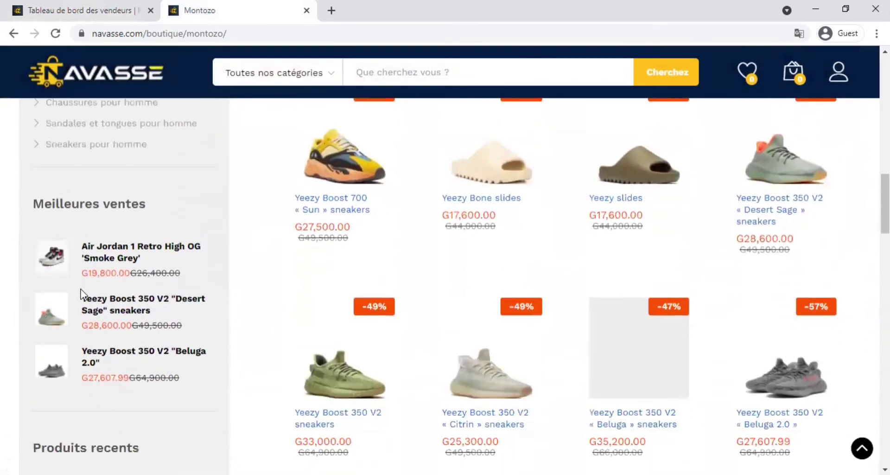
{"action": "mouse_move", "coordinate": [337, 274]}
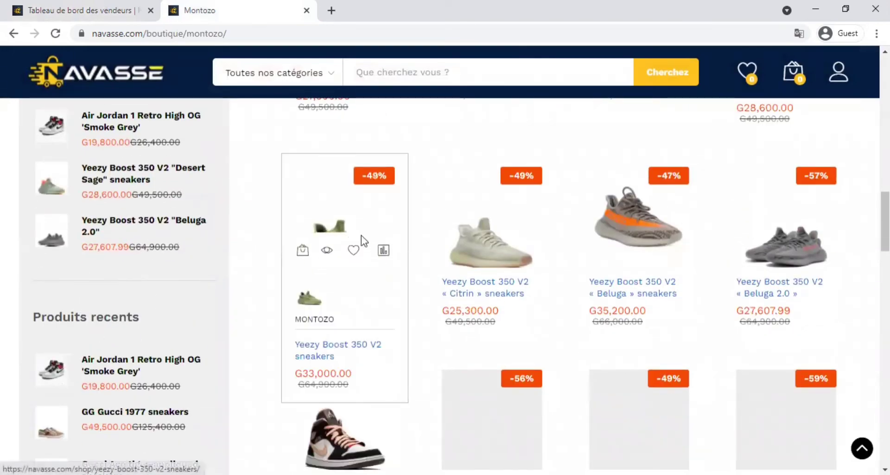
{"action": "scroll", "coordinate": [383, 252], "scroll_direction": "down", "scroll_amount": 7}
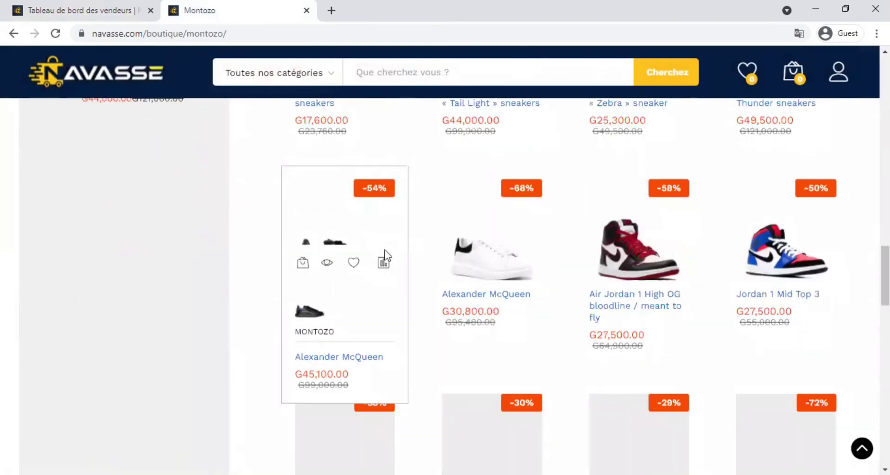
{"action": "scroll", "coordinate": [388, 255], "scroll_direction": "down", "scroll_amount": 3}
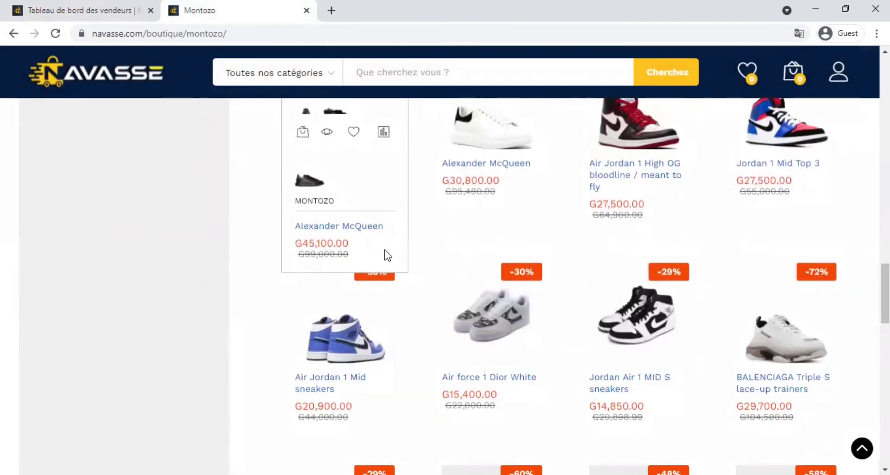
{"action": "scroll", "coordinate": [388, 255], "scroll_direction": "up", "scroll_amount": 9}
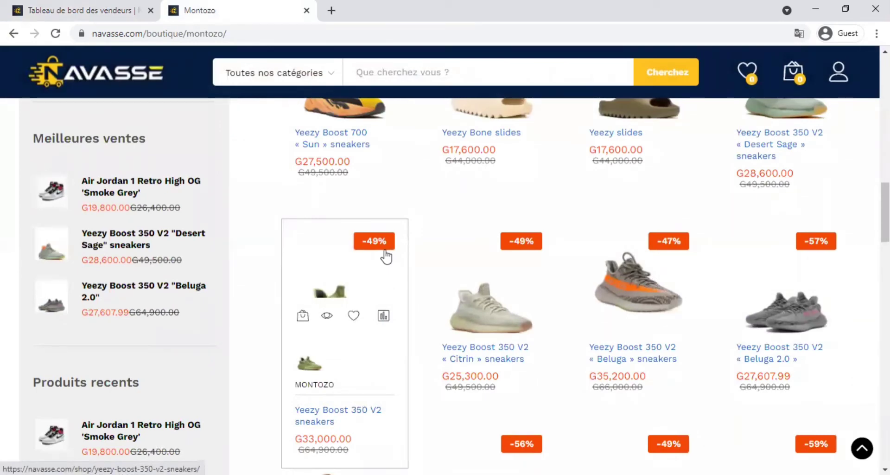
{"action": "scroll", "coordinate": [386, 257], "scroll_direction": "up", "scroll_amount": 4}
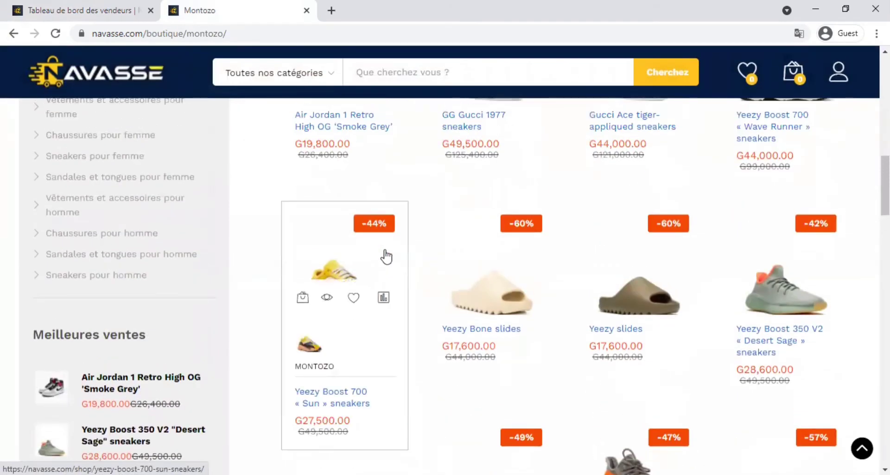
{"action": "scroll", "coordinate": [386, 256], "scroll_direction": "up", "scroll_amount": 7}
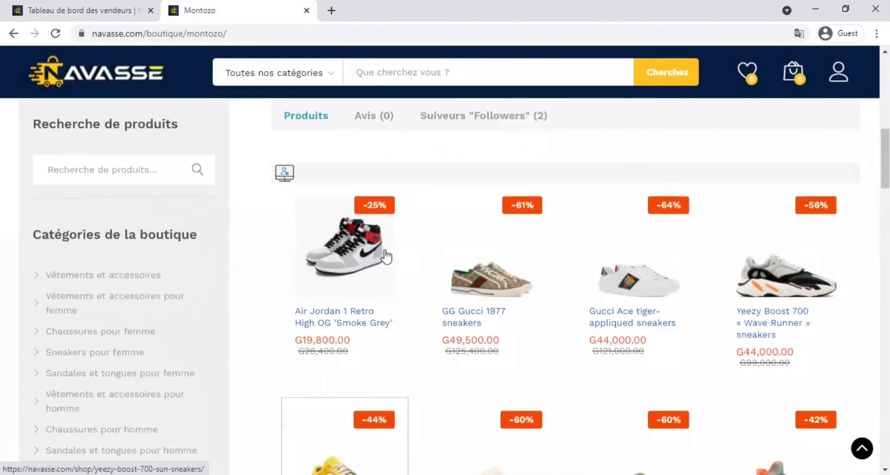
{"action": "scroll", "coordinate": [386, 257], "scroll_direction": "up", "scroll_amount": 3}
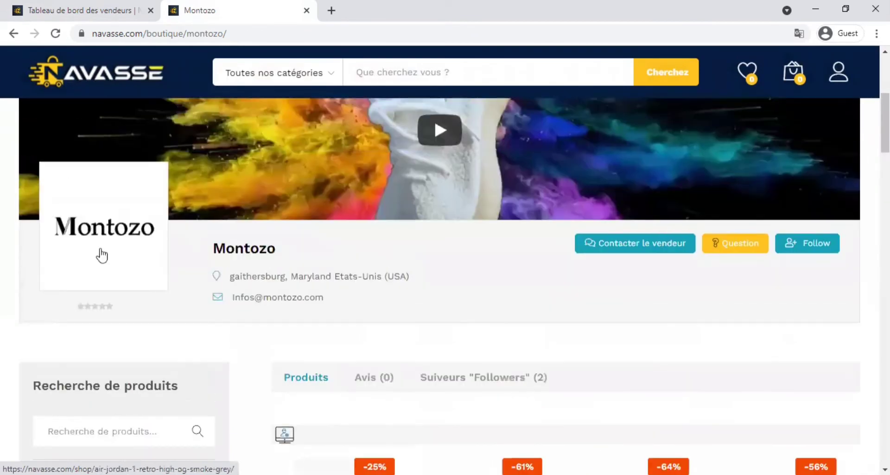
Step: Set the store logo to the Amazon smile 'a' image from the Médiathèque
{"action": "left_click", "coordinate": [55, 18]}
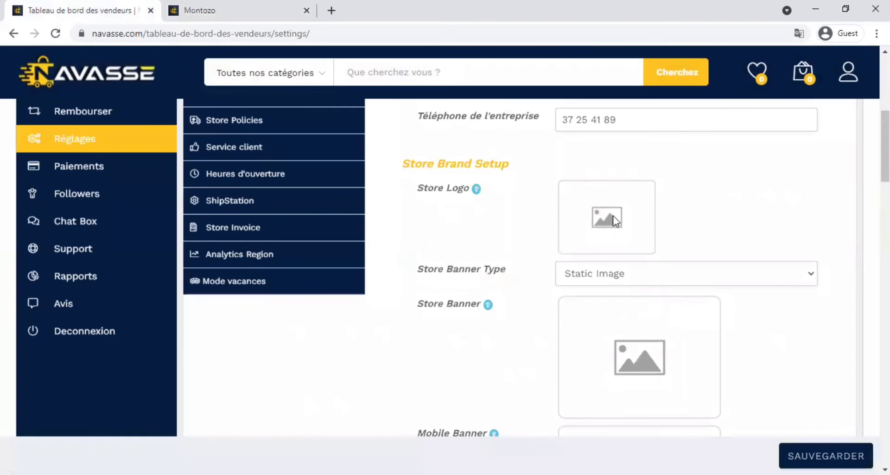
{"action": "left_click", "coordinate": [613, 216]}
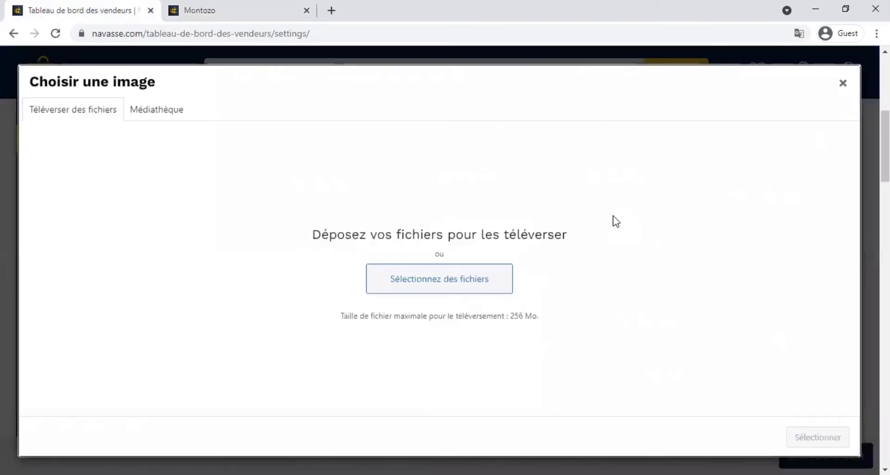
{"action": "left_click", "coordinate": [435, 287]}
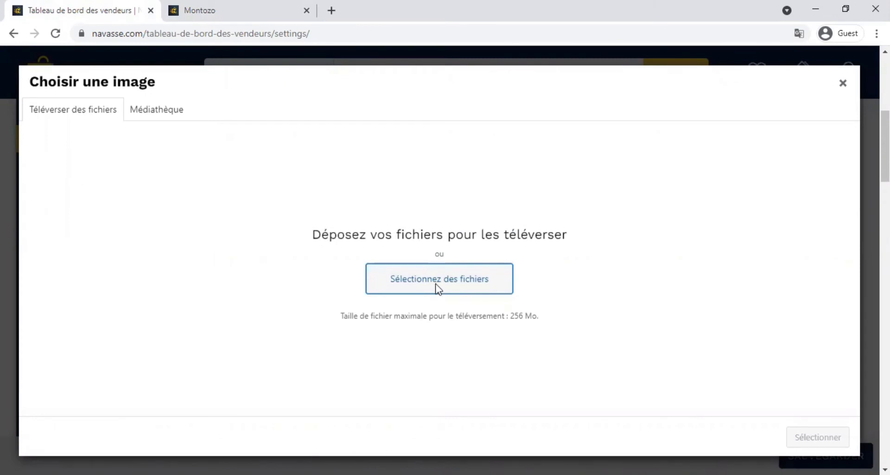
{"action": "left_click", "coordinate": [447, 280]}
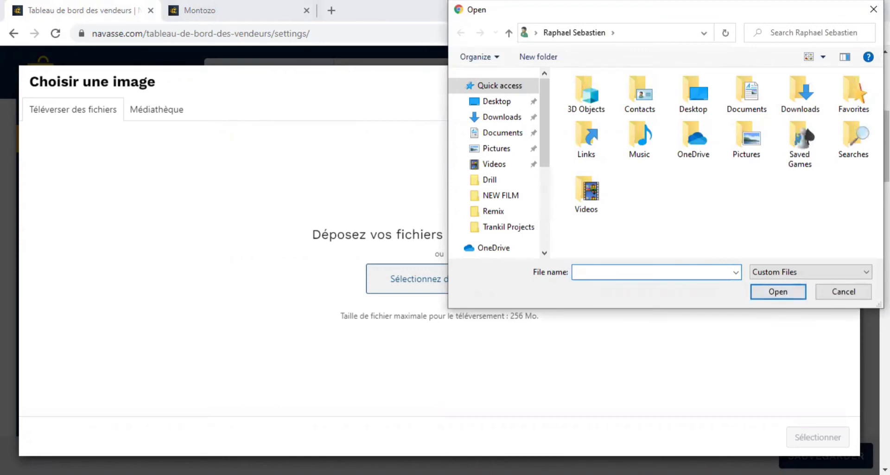
{"action": "left_click", "coordinate": [851, 294]}
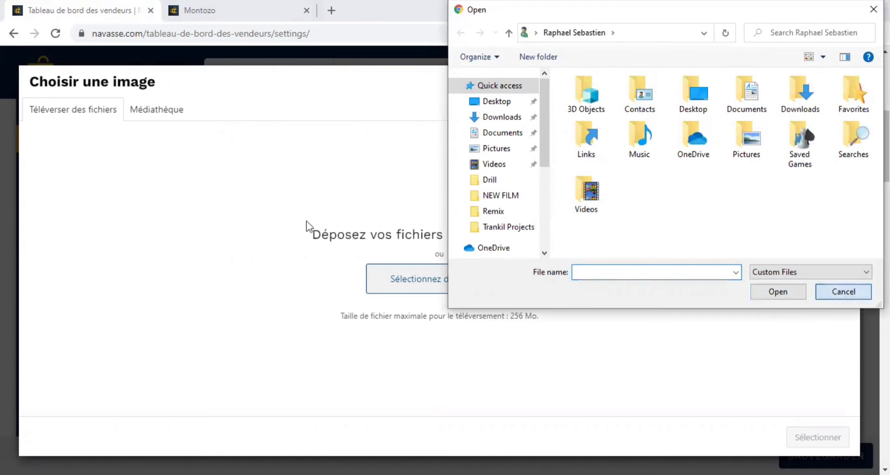
{"action": "left_click", "coordinate": [153, 112]}
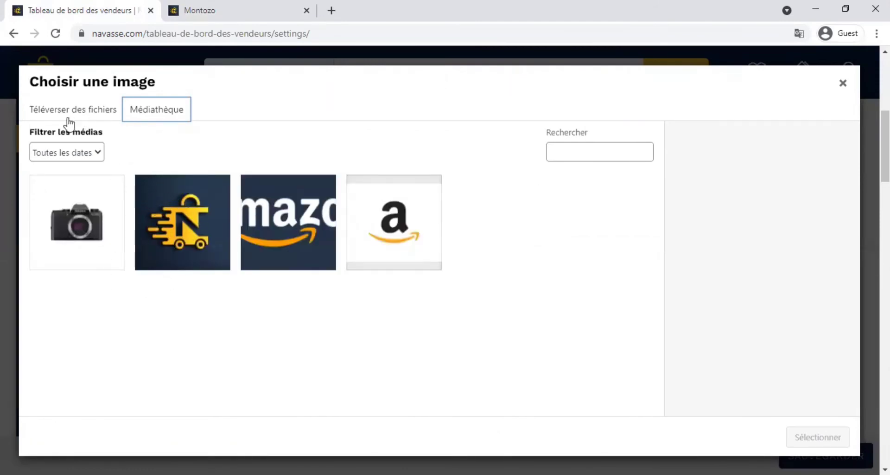
{"action": "left_click", "coordinate": [393, 227]}
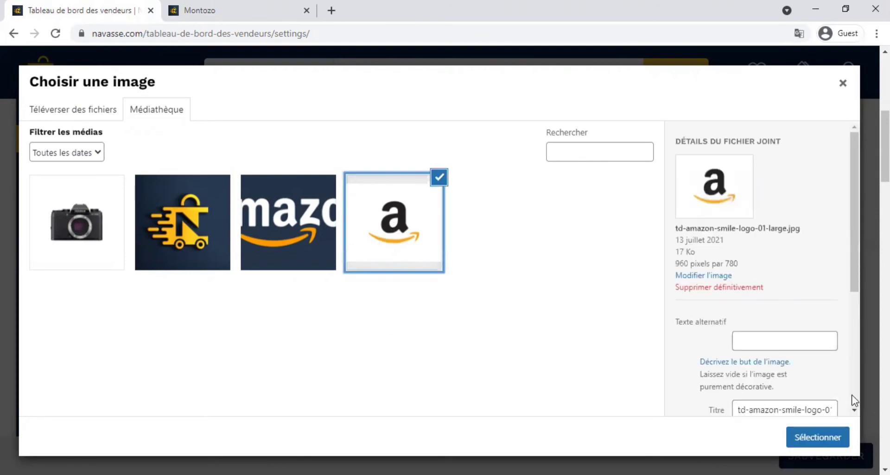
{"action": "left_click", "coordinate": [809, 436]}
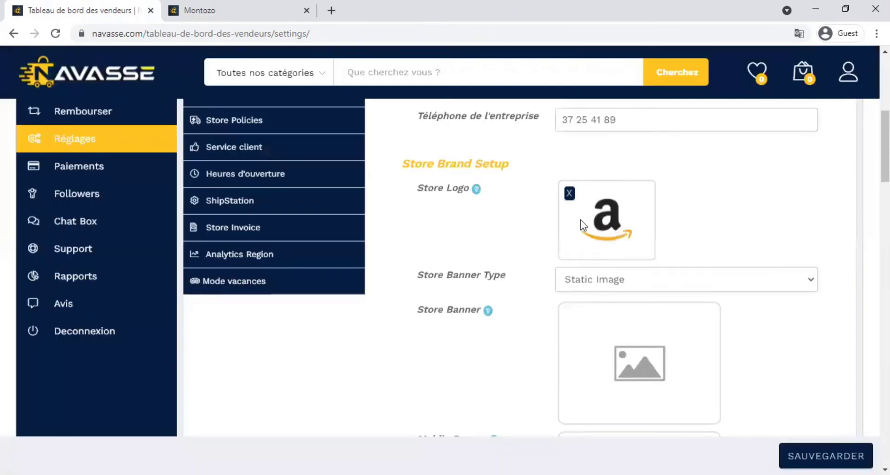
Step: Try the Video banner type, revert to Static Image, and open the banner image chooser
{"action": "left_click", "coordinate": [600, 281]}
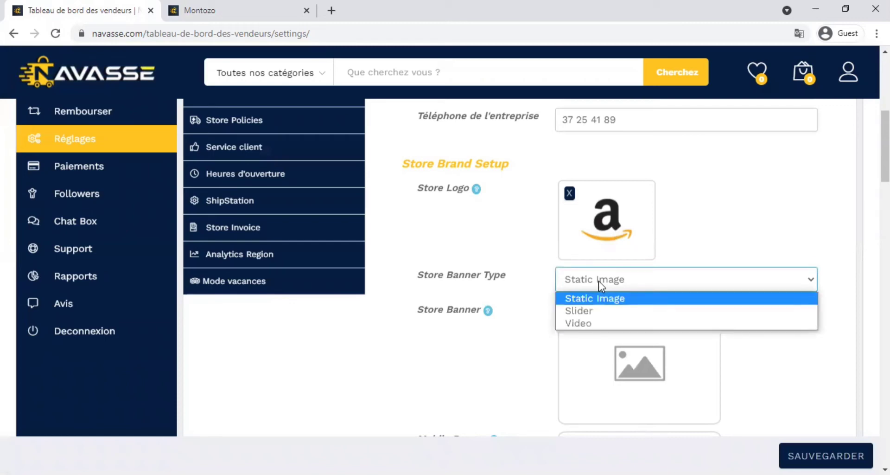
{"action": "left_click", "coordinate": [600, 319]}
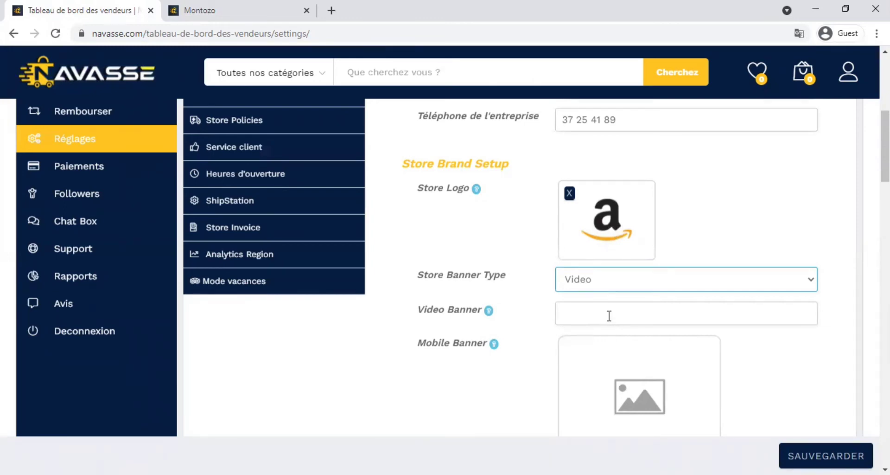
{"action": "left_click", "coordinate": [609, 313]}
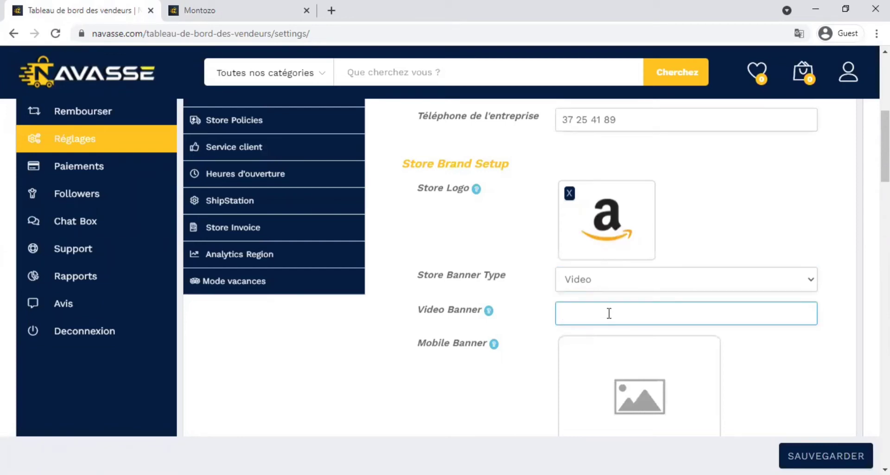
{"action": "left_click", "coordinate": [608, 288]}
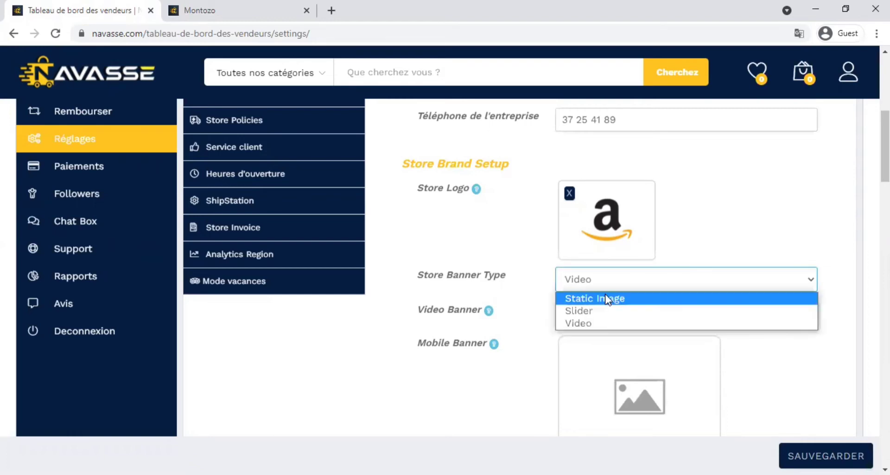
{"action": "left_click", "coordinate": [610, 298]}
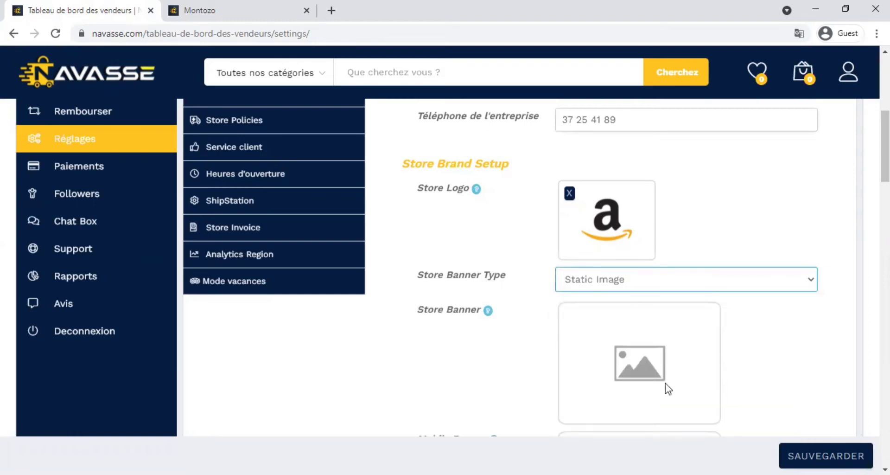
{"action": "left_click", "coordinate": [647, 366]}
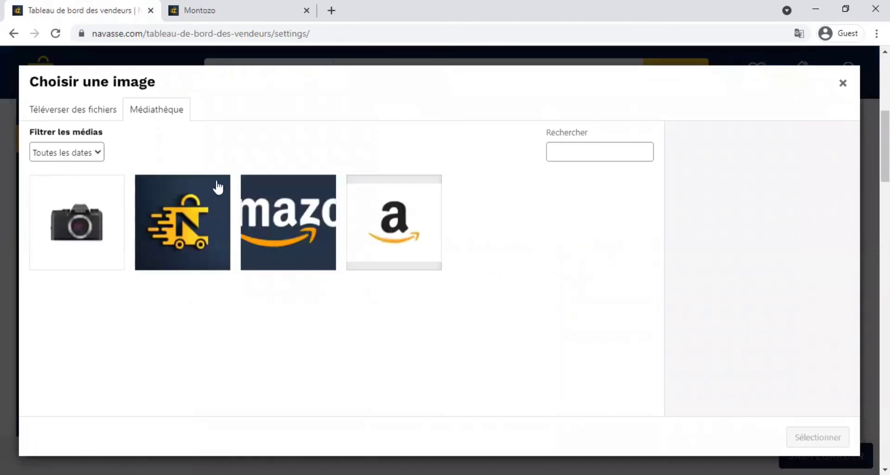
Step: Choose the dark-blue Amazon wordmark from the media library as the store banner
{"action": "left_click", "coordinate": [270, 227]}
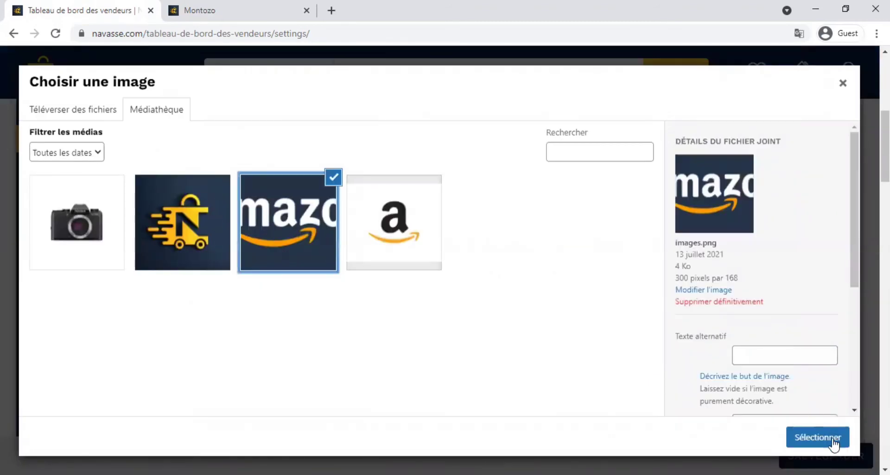
{"action": "left_click", "coordinate": [818, 436]}
{"action": "scroll", "coordinate": [519, 247], "scroll_direction": "down", "scroll_amount": 2}
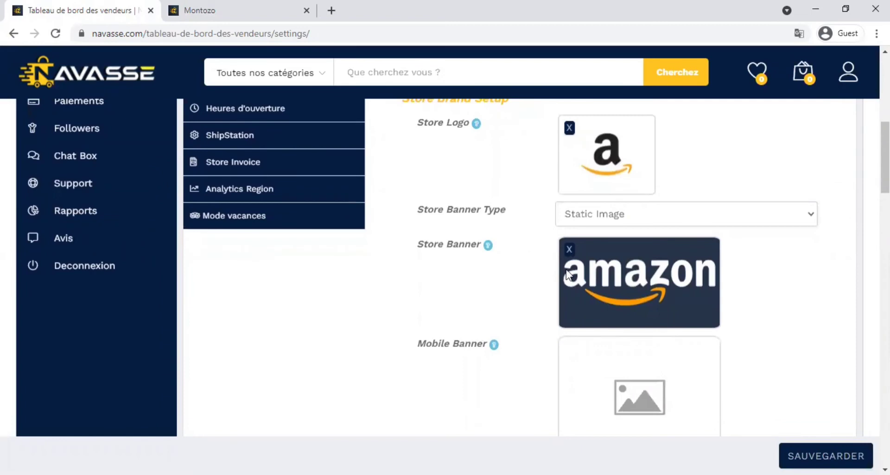
{"action": "scroll", "coordinate": [569, 272], "scroll_direction": "down", "scroll_amount": 2}
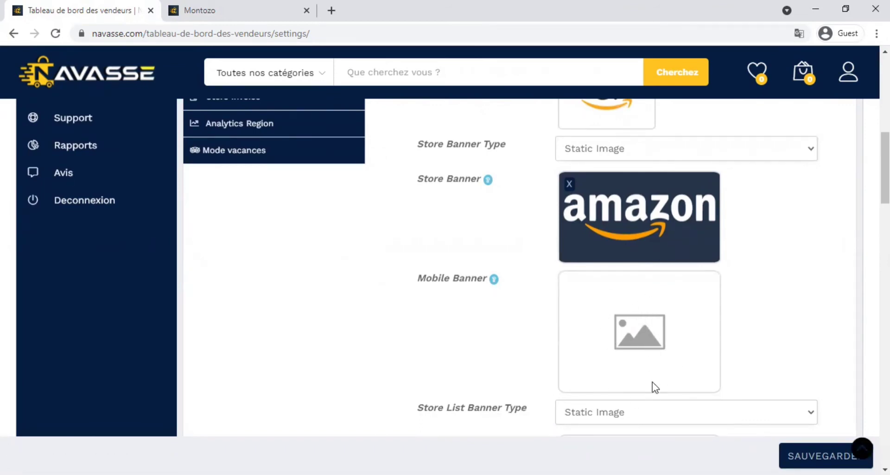
{"action": "scroll", "coordinate": [638, 335], "scroll_direction": "down", "scroll_amount": 3}
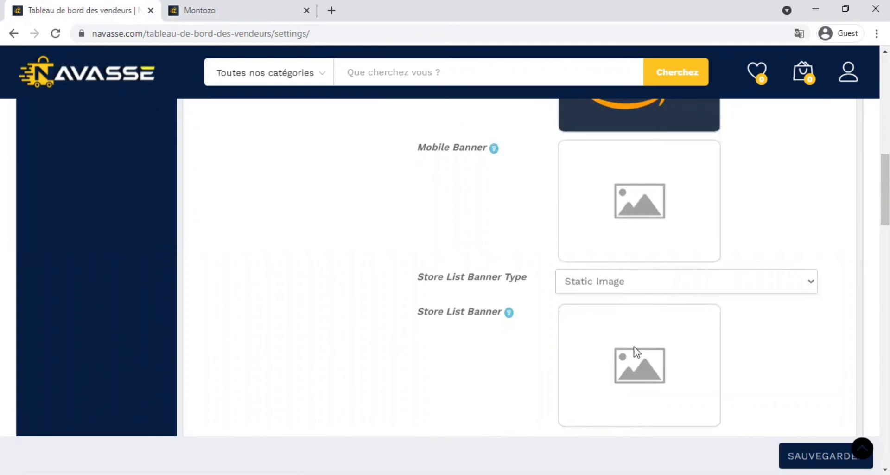
{"action": "scroll", "coordinate": [649, 386], "scroll_direction": "down", "scroll_amount": 6}
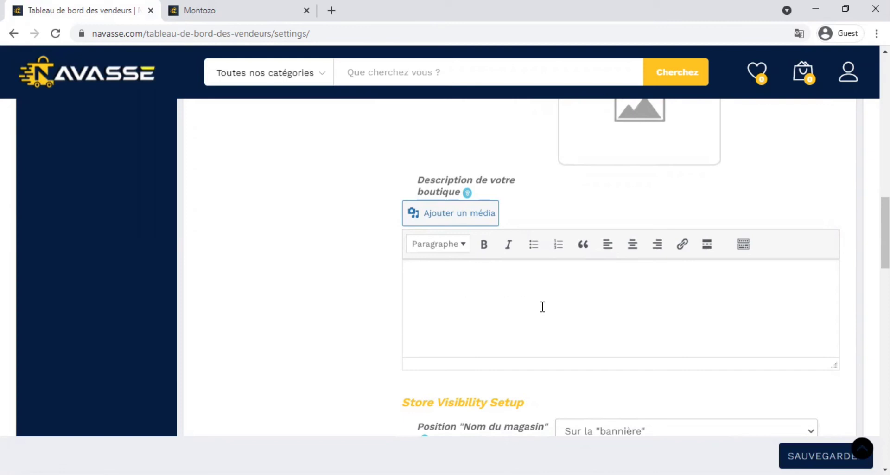
{"action": "left_click", "coordinate": [466, 304]}
{"action": "scroll", "coordinate": [542, 300], "scroll_direction": "down", "scroll_amount": 5}
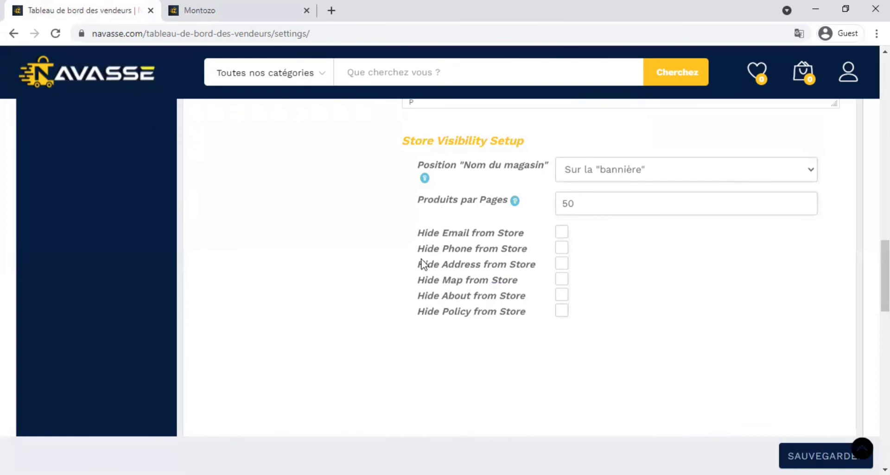
Step: Change Produits par Pages from 50 to 10
{"action": "left_click", "coordinate": [593, 209]}
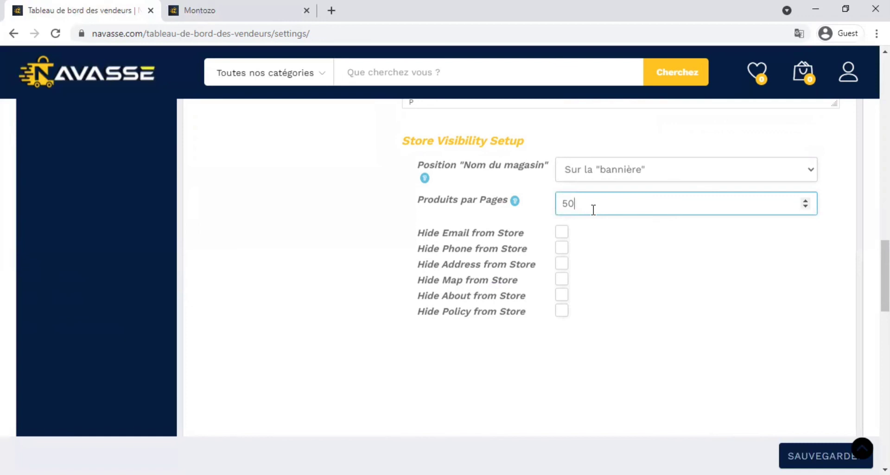
{"action": "key", "text": "BackSpace"}
{"action": "key", "text": "BackSpace"}
{"action": "type", "text": "10"}
{"action": "left_click", "coordinate": [190, 12]}
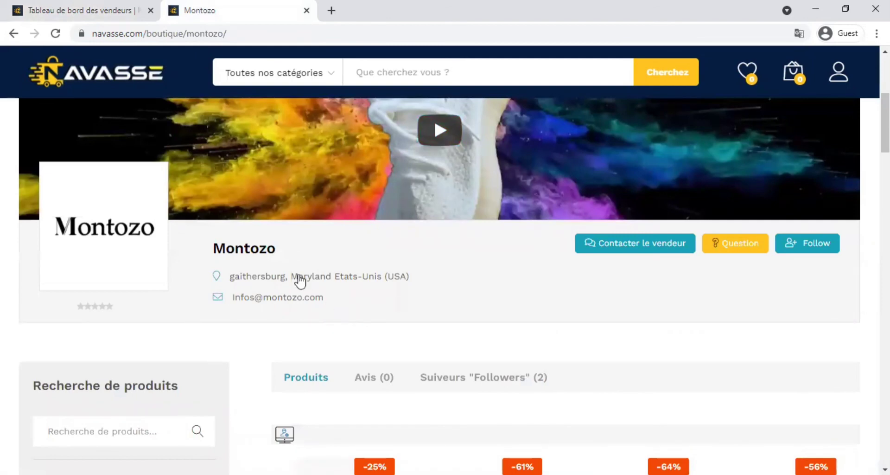
{"action": "left_click", "coordinate": [116, 11]}
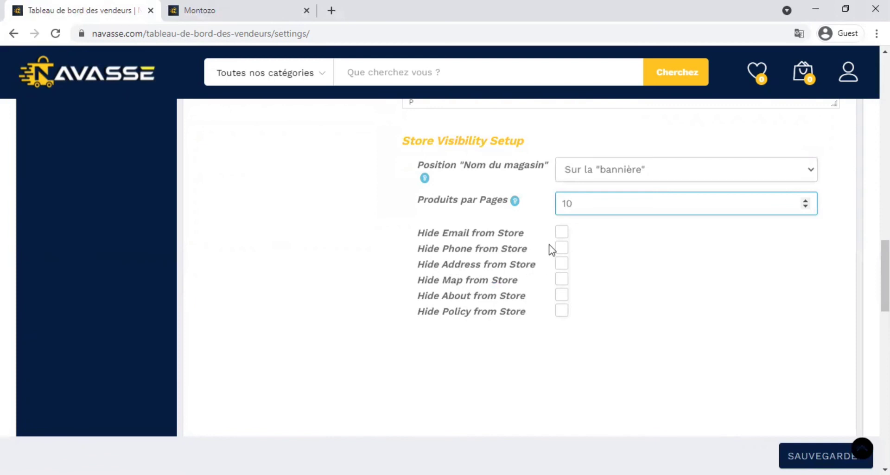
Step: Tick Hide Phone, Hide About and Hide Policy from Store in Store Visibility Setup
{"action": "left_click", "coordinate": [562, 250]}
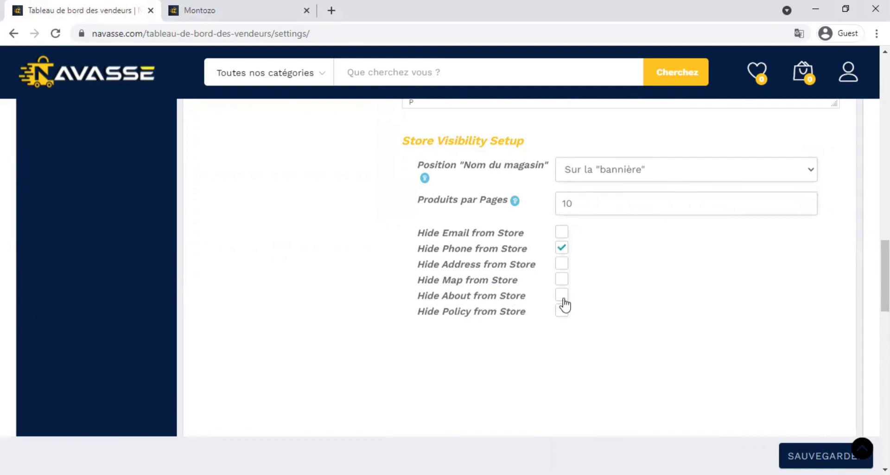
{"action": "scroll", "coordinate": [478, 192], "scroll_direction": "up", "scroll_amount": 4}
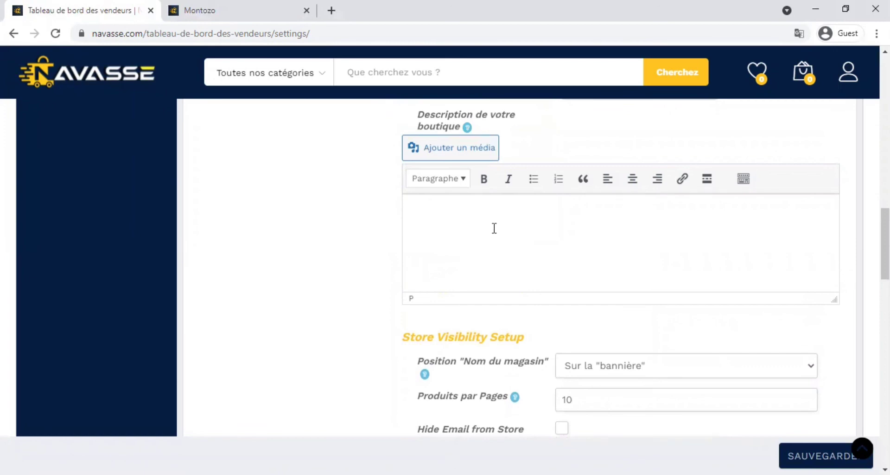
{"action": "scroll", "coordinate": [492, 229], "scroll_direction": "down", "scroll_amount": 4}
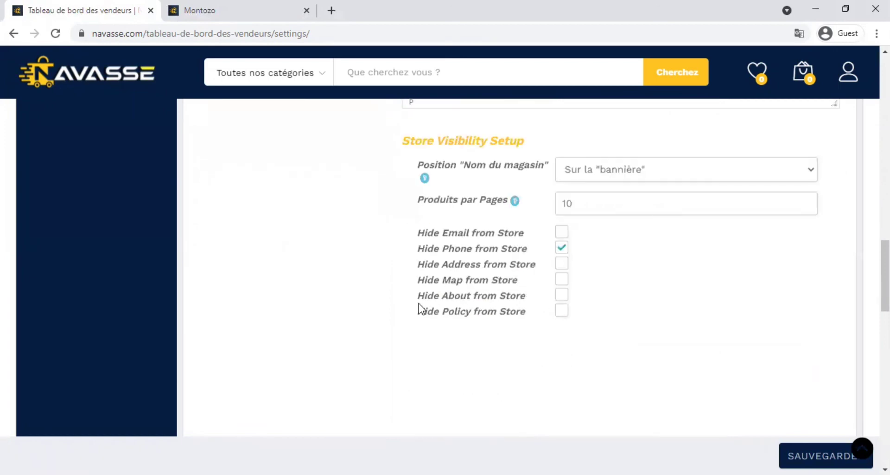
{"action": "left_click", "coordinate": [561, 295]}
{"action": "left_click", "coordinate": [560, 311]}
{"action": "scroll", "coordinate": [507, 112], "scroll_direction": "up", "scroll_amount": 3}
{"action": "scroll", "coordinate": [523, 213], "scroll_direction": "up", "scroll_amount": 5}
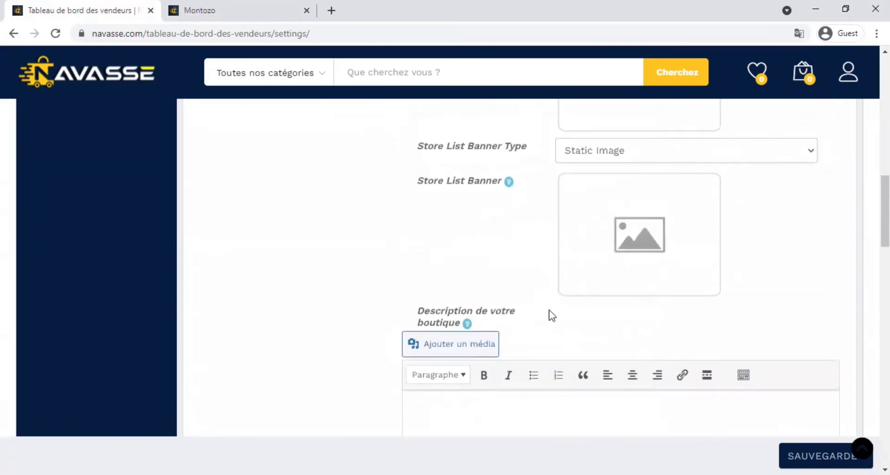
{"action": "scroll", "coordinate": [550, 313], "scroll_direction": "down", "scroll_amount": 4}
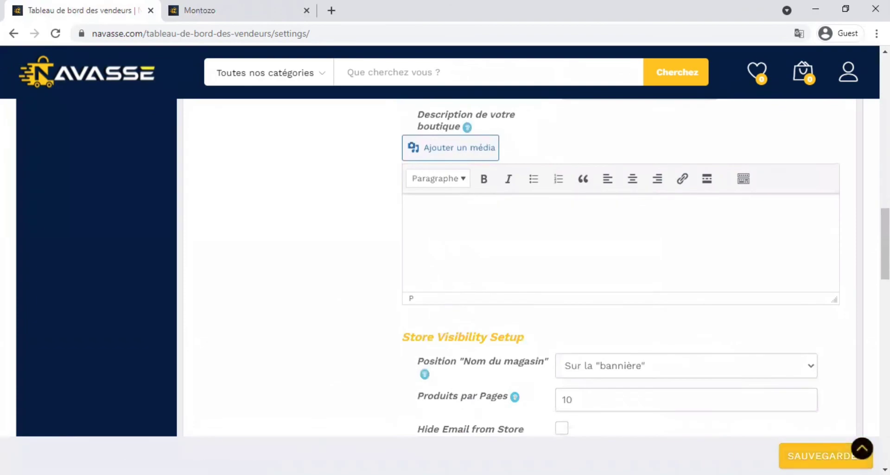